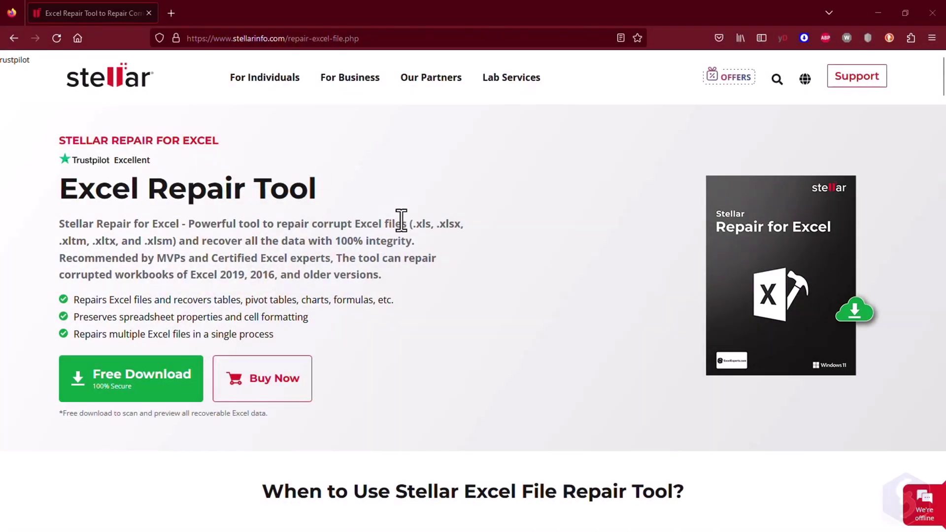
Highlight the supported file formats list on the Excel Repair Tool page, then clear the highlight.
left_click_drag(411, 225, 170, 243)
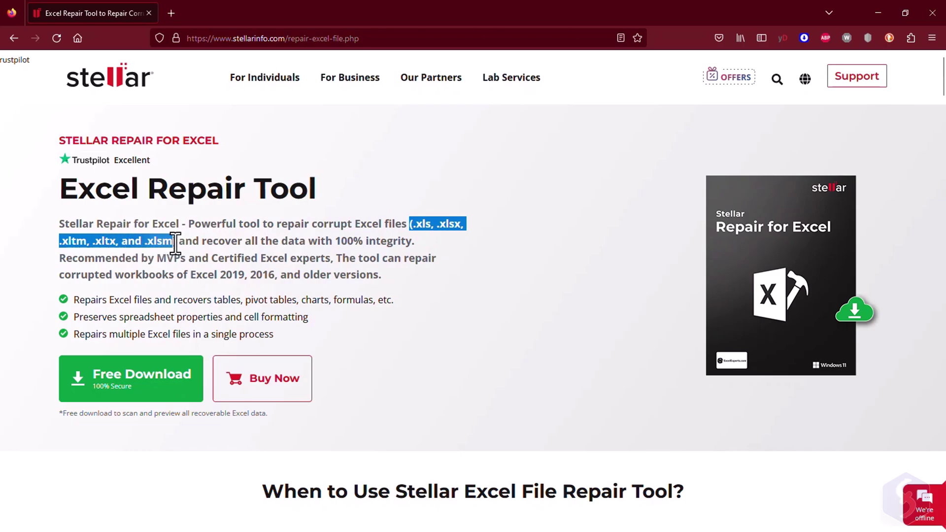
left_click(222, 241)
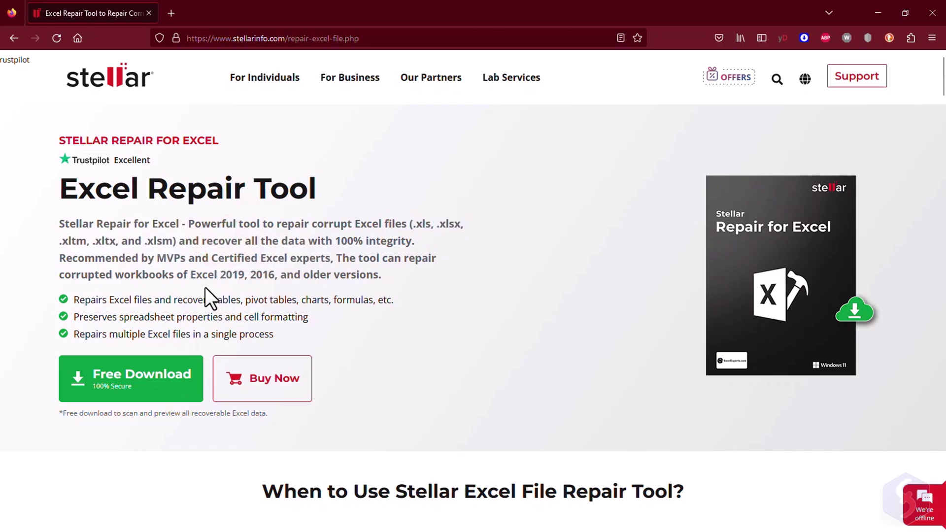
left_click_drag(192, 274, 244, 274)
scroll(244, 274, "down", 10)
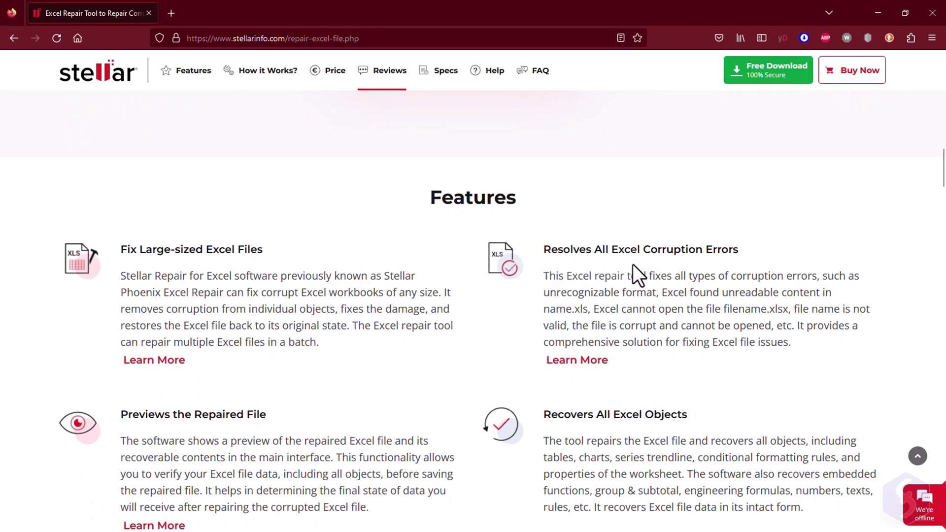
scroll(370, 264, "down", 3)
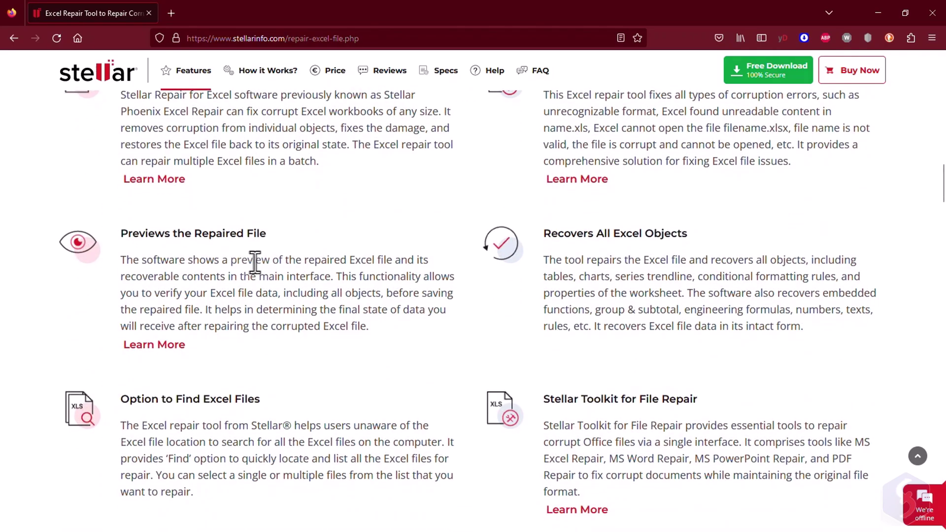
scroll(685, 274, "down", 2)
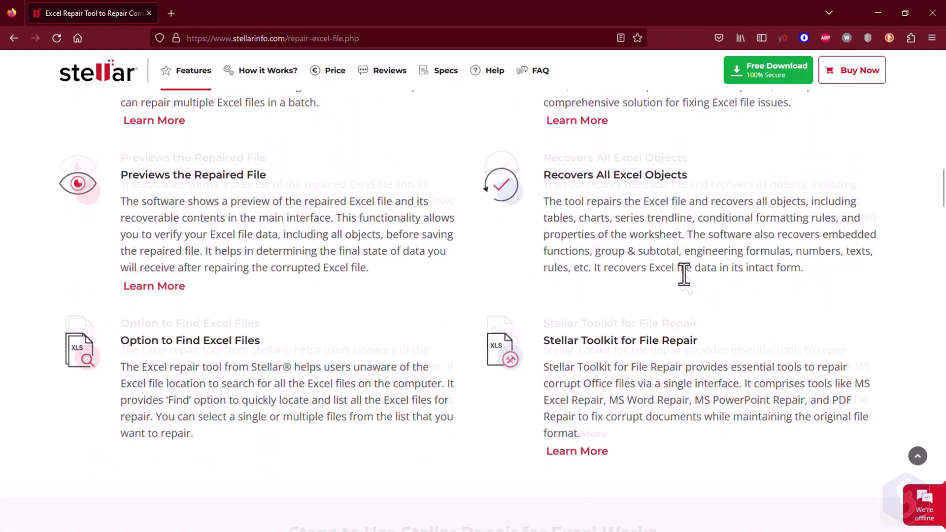
scroll(443, 281, "down", 1)
scroll(682, 268, "down", 2)
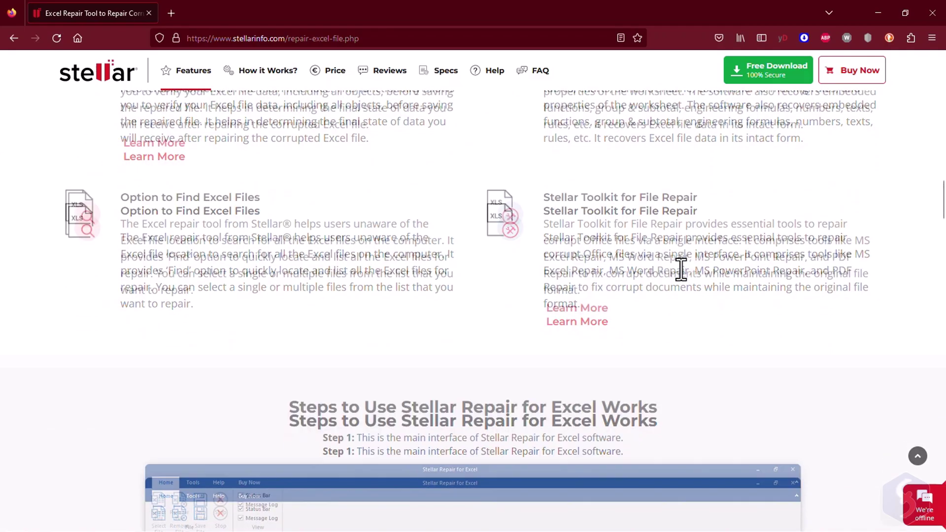
scroll(680, 269, "down", 2)
scroll(685, 279, "down", 1)
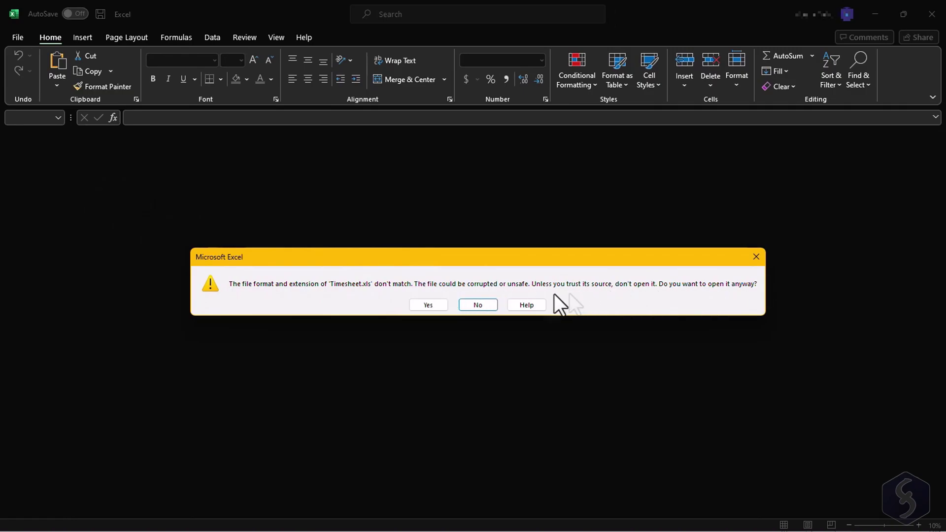
Open the mismatched Timesheet.xls anyway to reveal its garbled, corrupted content.
left_click(428, 305)
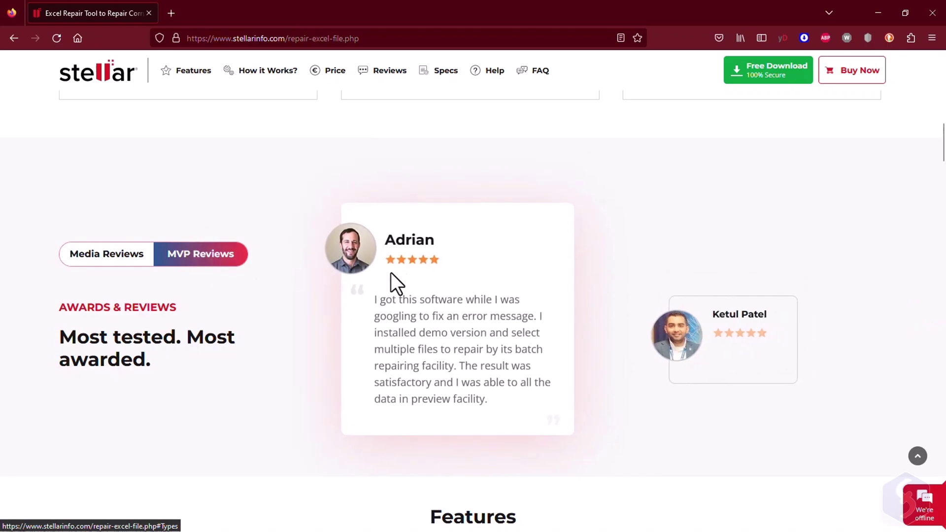
Browse the media reviews, showing the Softonic and then the Spiceworks review.
left_click(678, 333)
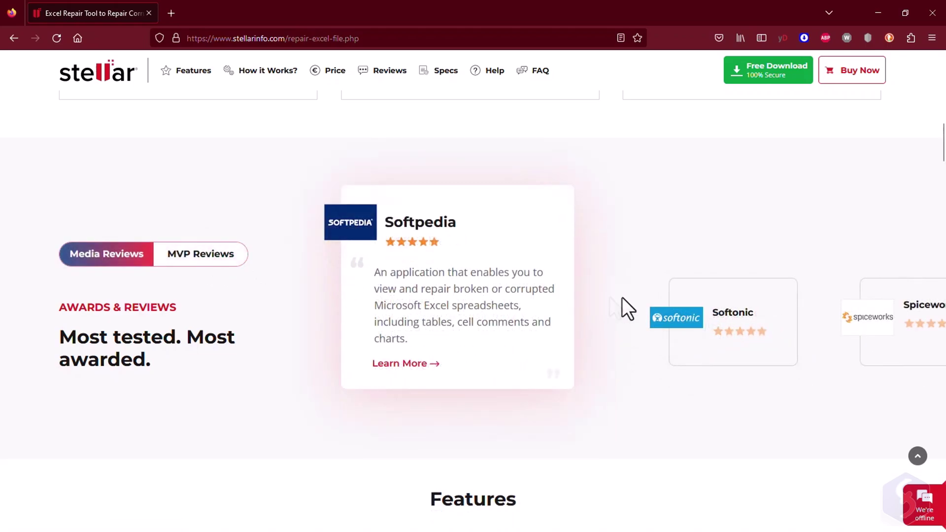
left_click(729, 312)
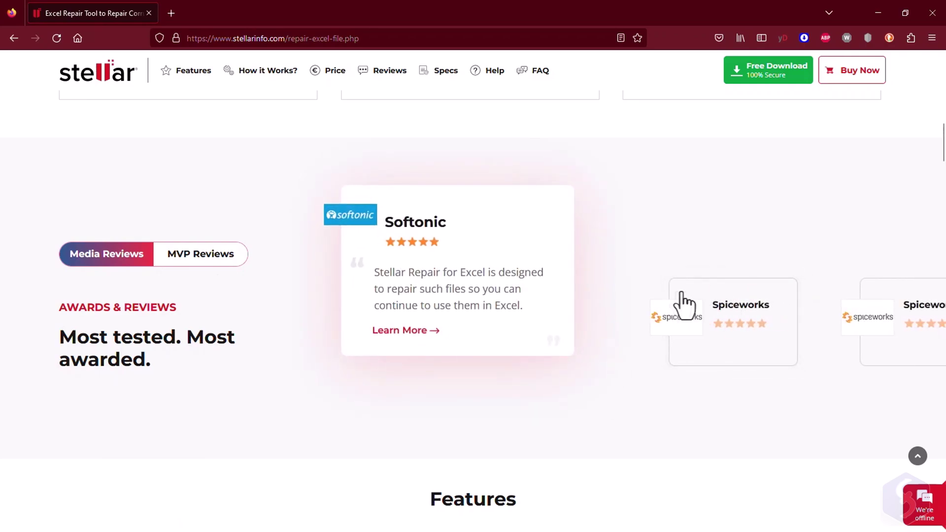
left_click(747, 310)
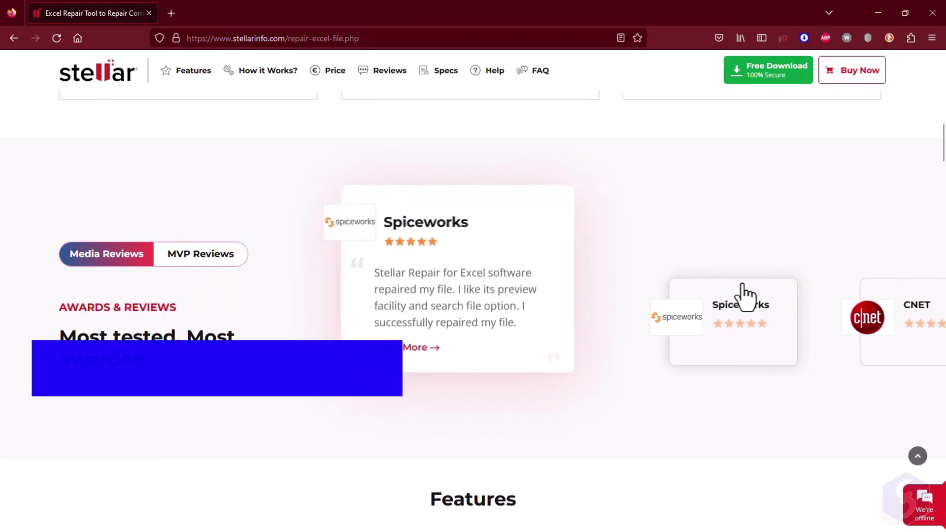
left_click(758, 302)
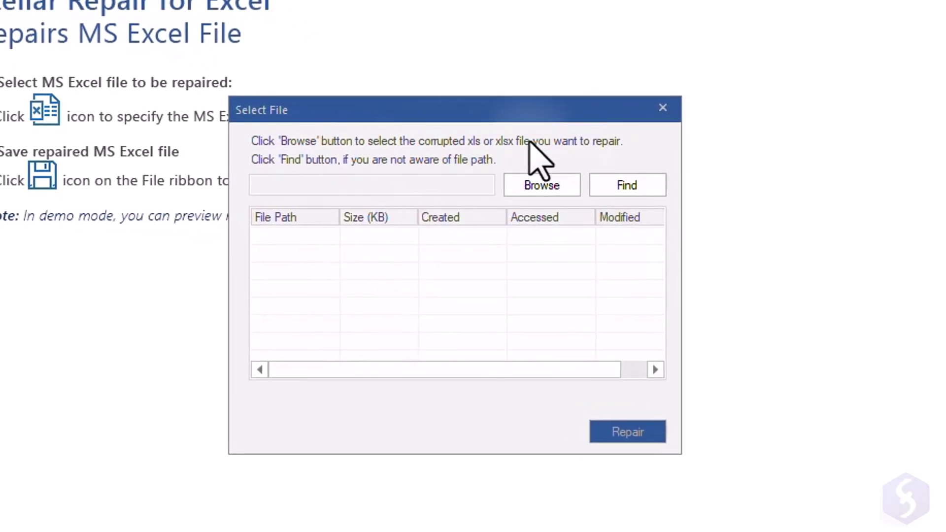
Search the TO RECOVER folder in RepairExc(rew) for Excel files.
left_click(627, 186)
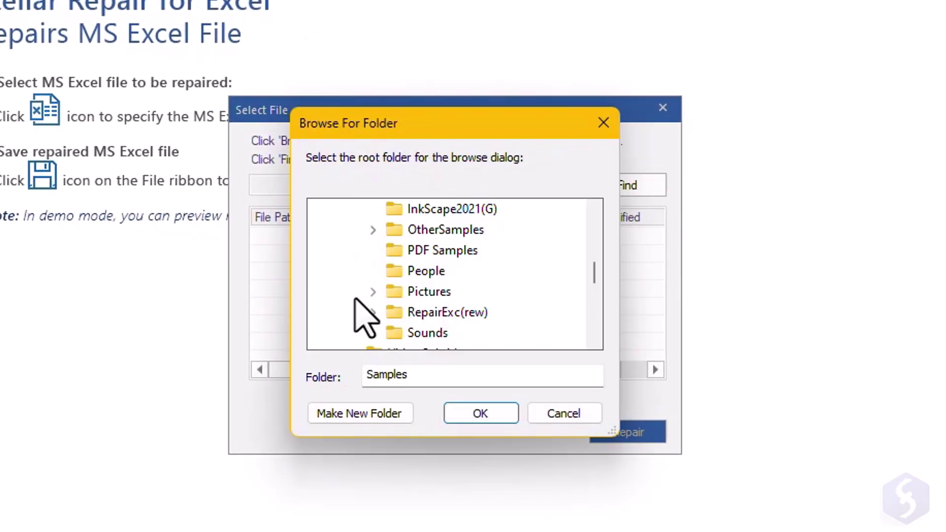
left_click(385, 331)
left_click(454, 292)
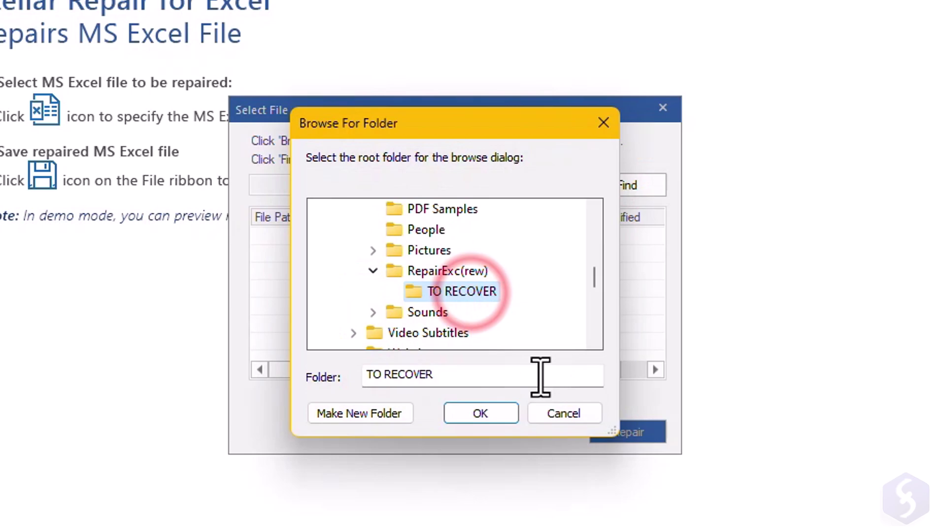
left_click(481, 413)
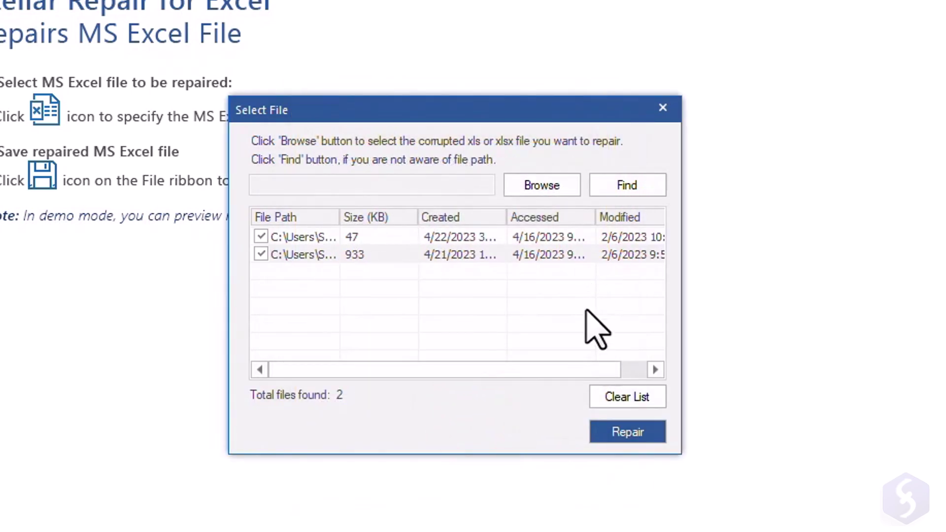
Add Timesheet.xls from disk to the repair list and start repairing it.
left_click(541, 185)
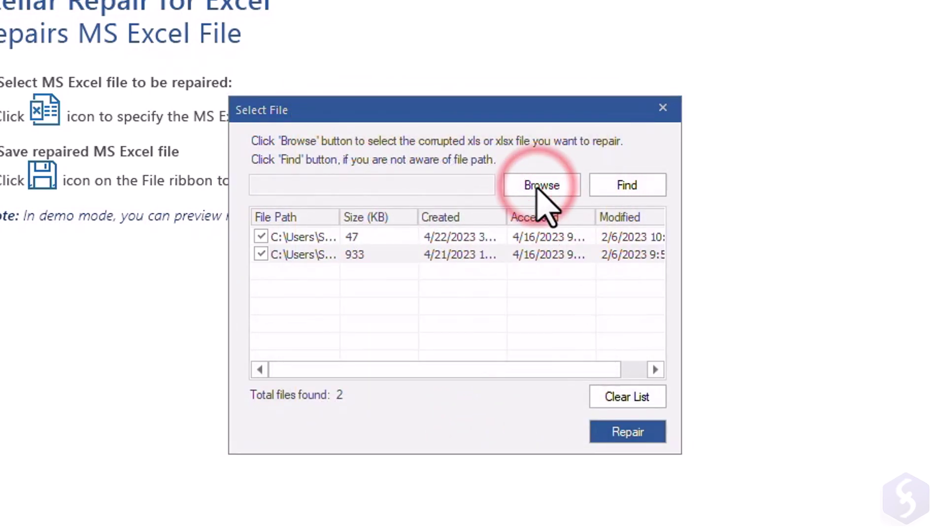
left_click(527, 215)
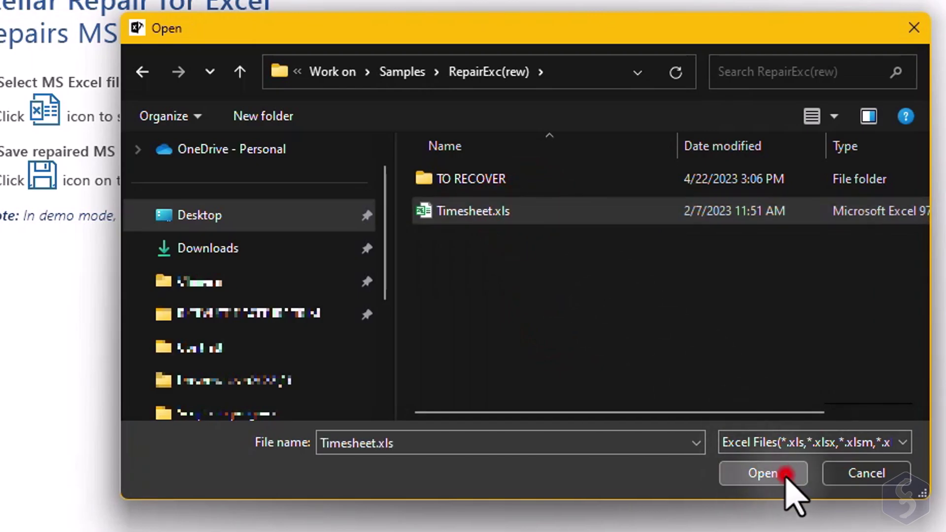
left_click(763, 474)
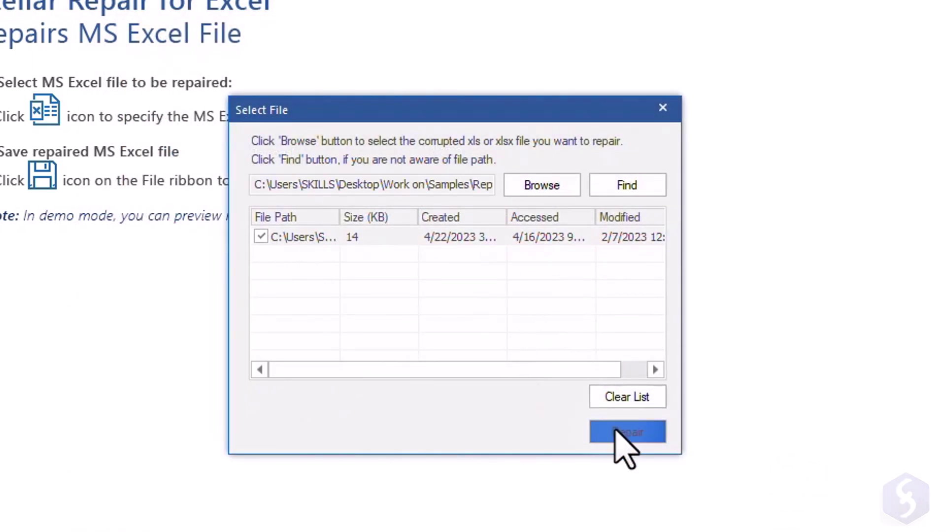
left_click(641, 436)
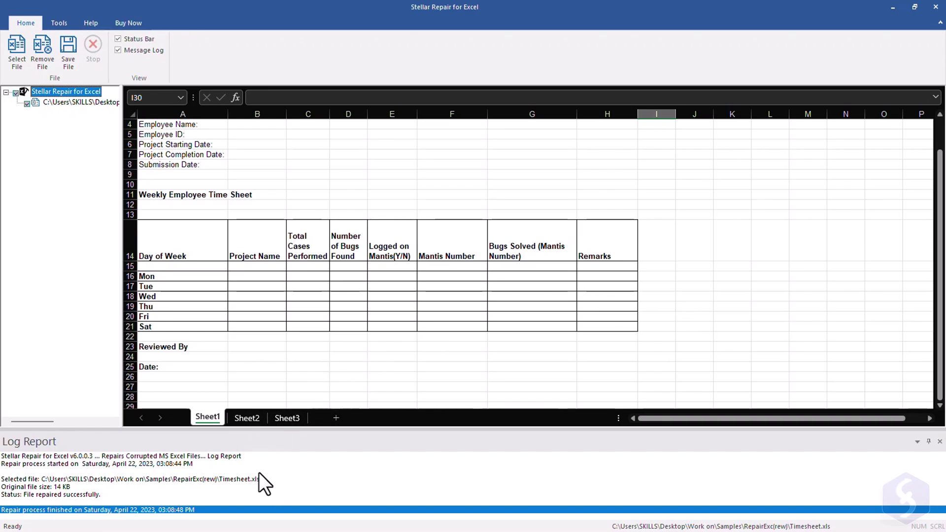
Check the repair log entry and view Sheet2 and Sheet3 before returning to Sheet1.
left_click(29, 456)
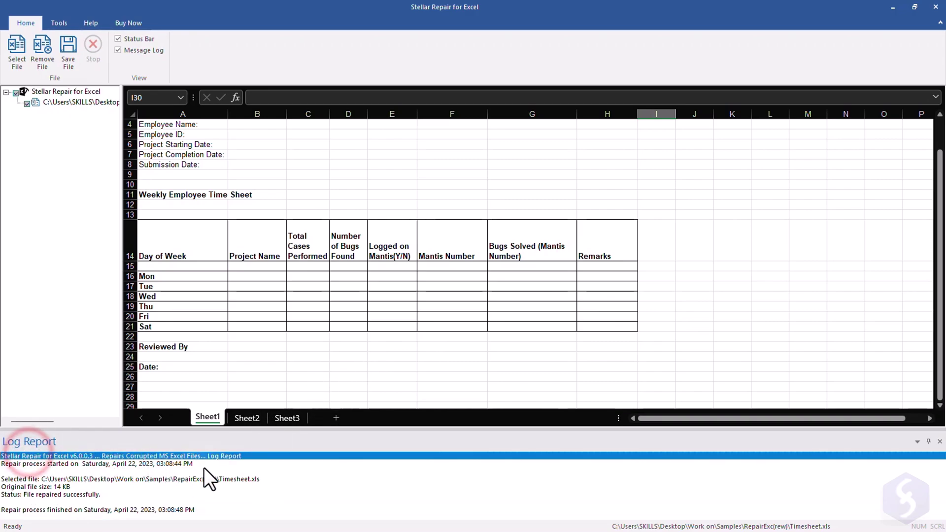
left_click(247, 419)
left_click(287, 419)
left_click(207, 418)
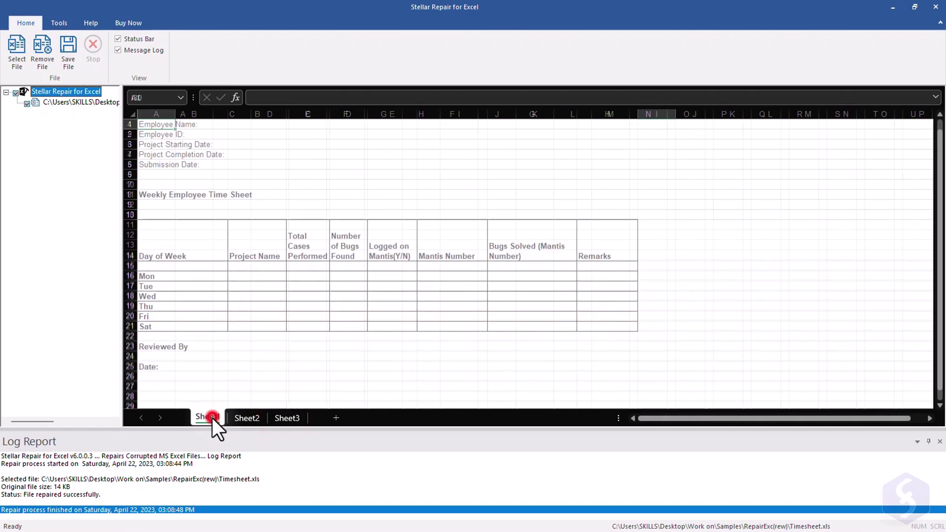
Rename the B14 header to 'Project Names' and select Monday's project cell B16.
left_click(281, 256)
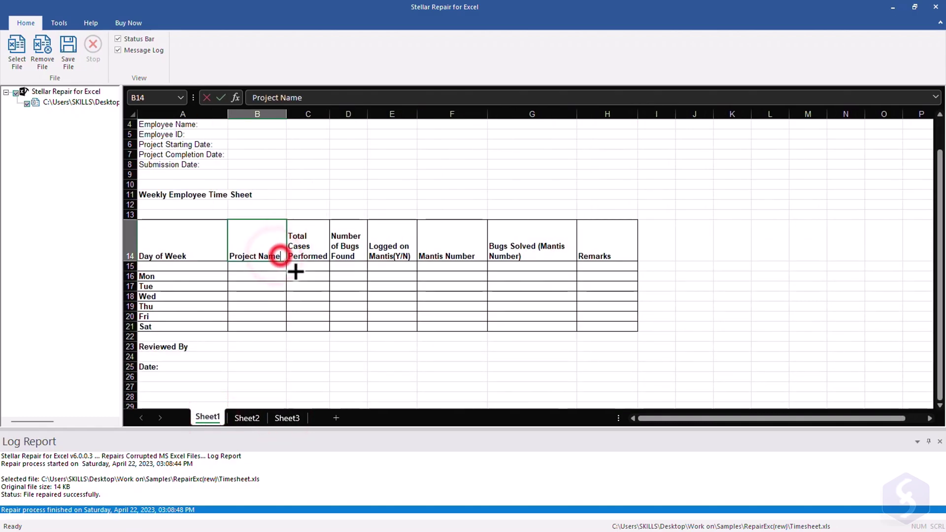
left_click(392, 241)
left_click(455, 248)
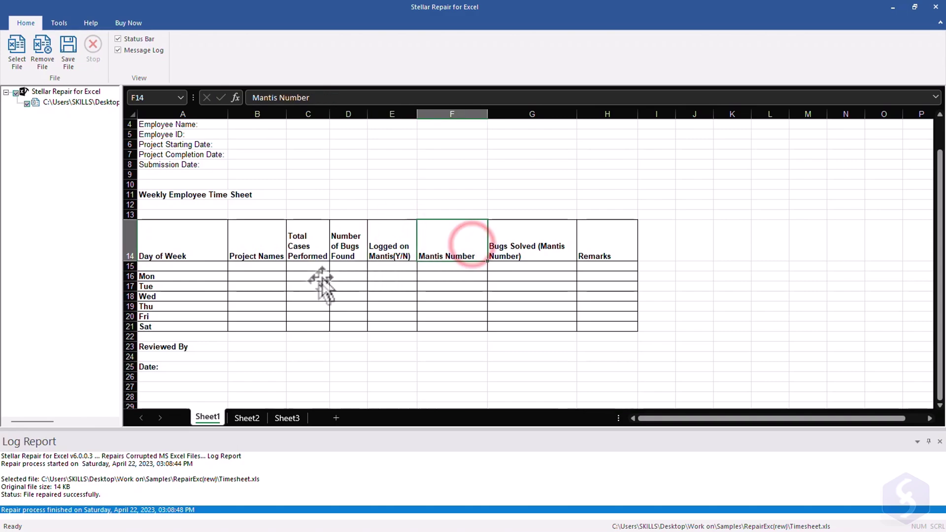
left_click(266, 278)
type("1")
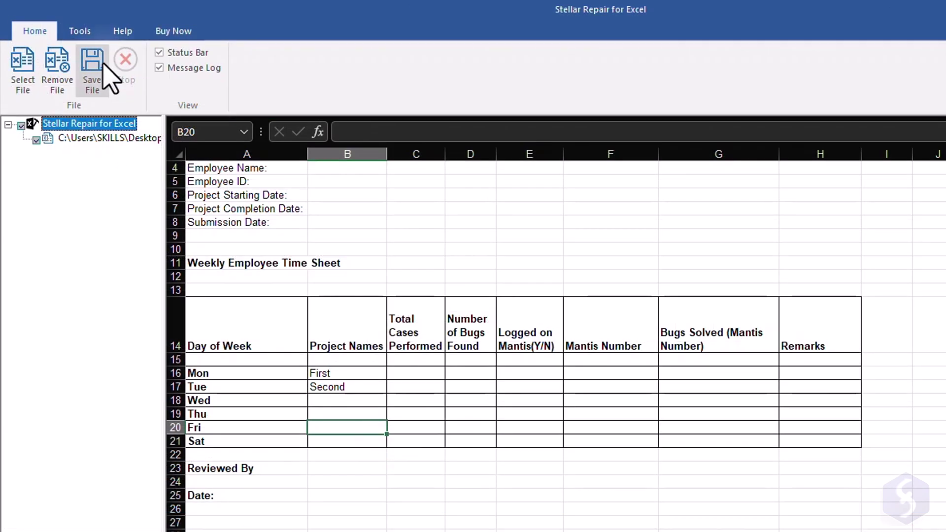
Save Repaired_1_Timesheet.xls to RepairExc(rew), then open it in Excel with editing enabled.
left_click(69, 52)
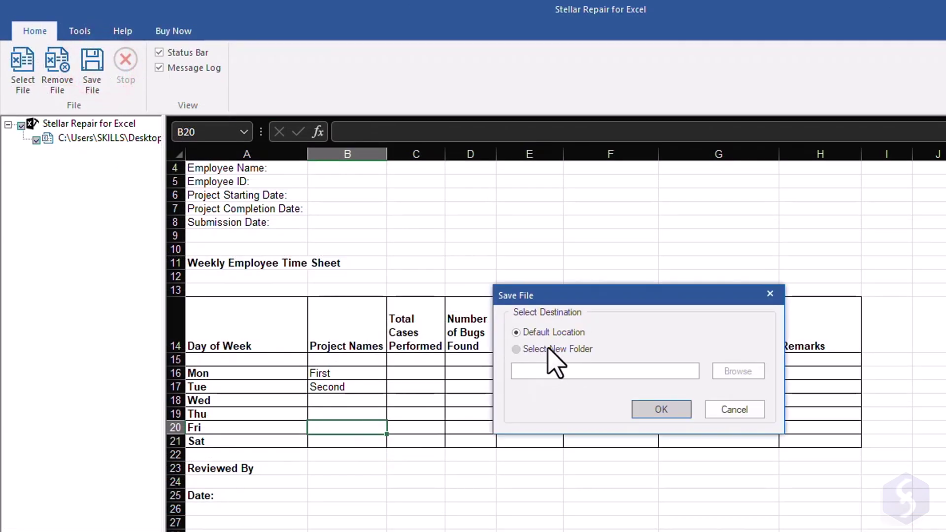
left_click(516, 349)
left_click(738, 371)
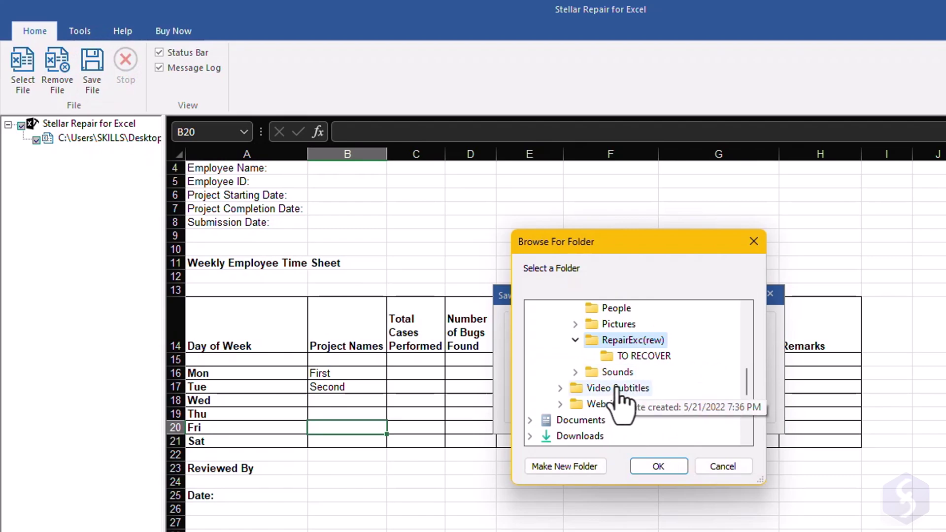
left_click(658, 466)
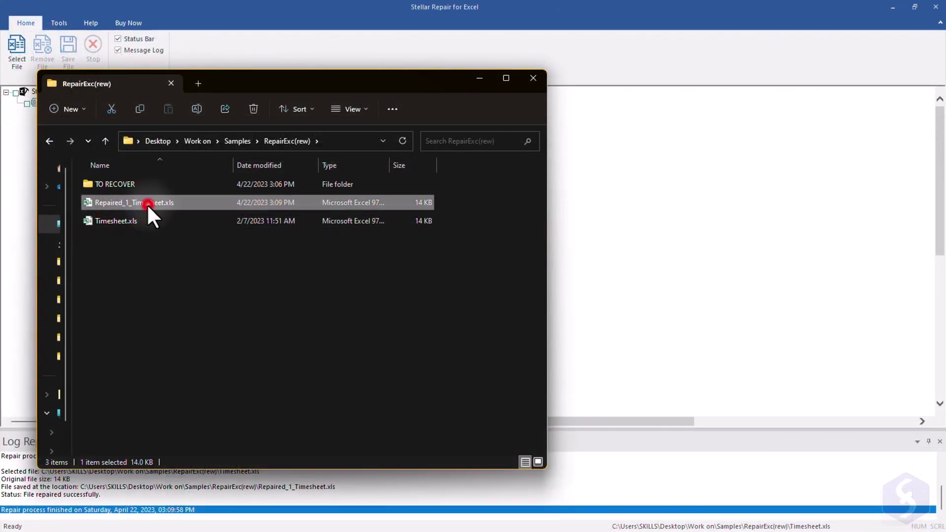
double_click(147, 203)
left_click(509, 51)
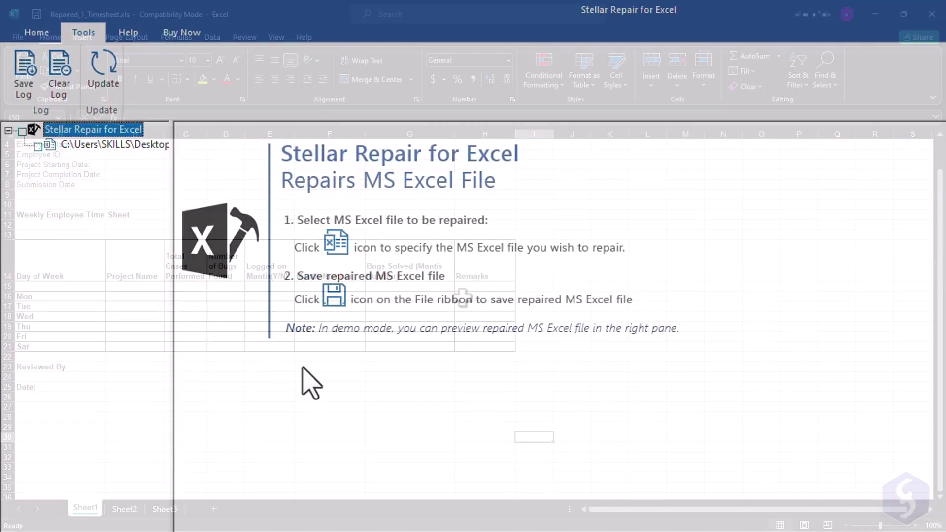
Find and batch-repair the computer's Excel files, dismiss the charts notice, and preview Timesheet.xls.
left_click(37, 32)
left_click(24, 74)
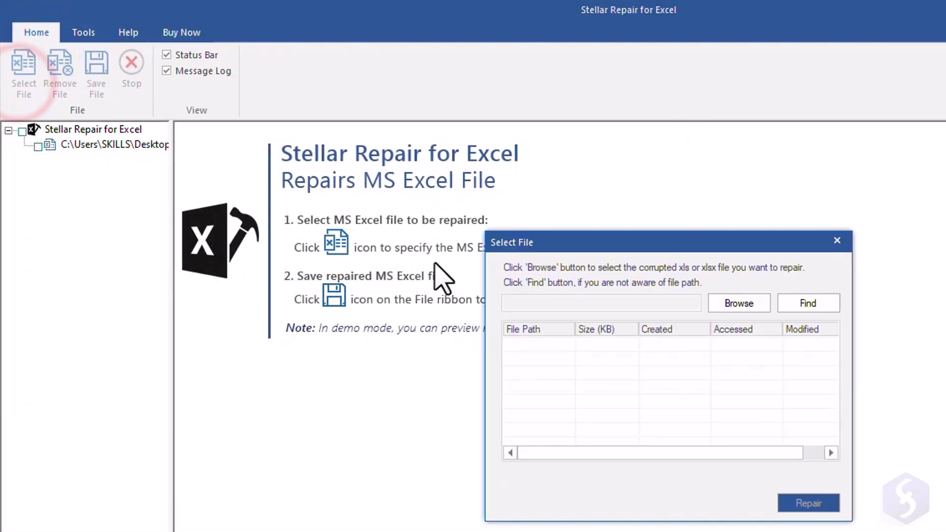
left_click(808, 304)
left_click(808, 504)
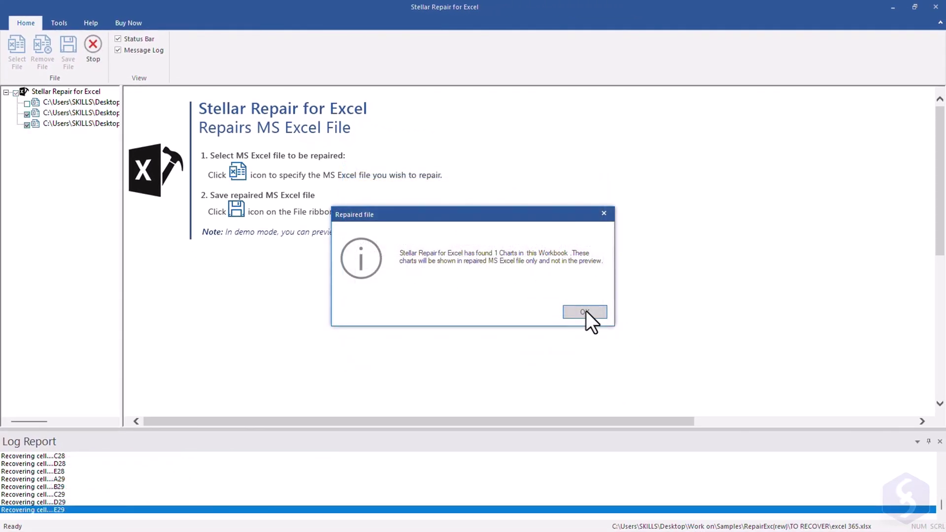
left_click(585, 312)
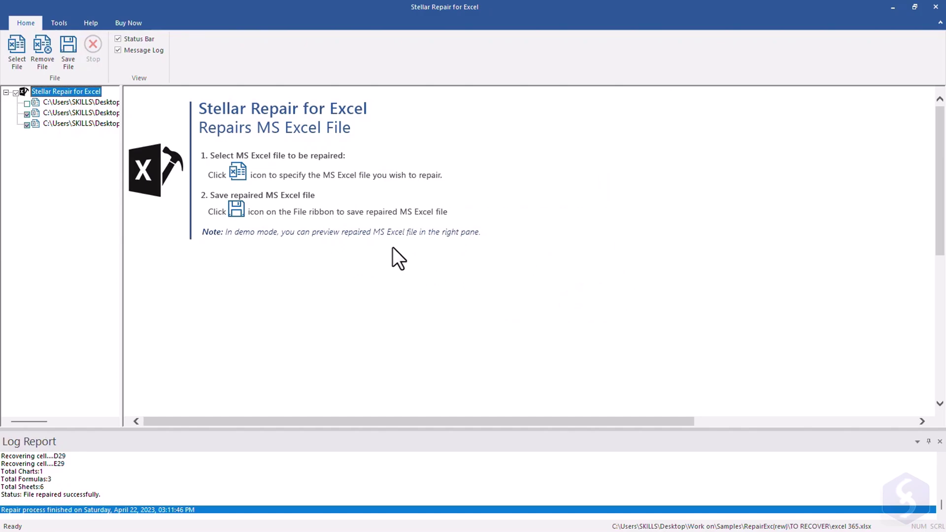
left_click(75, 103)
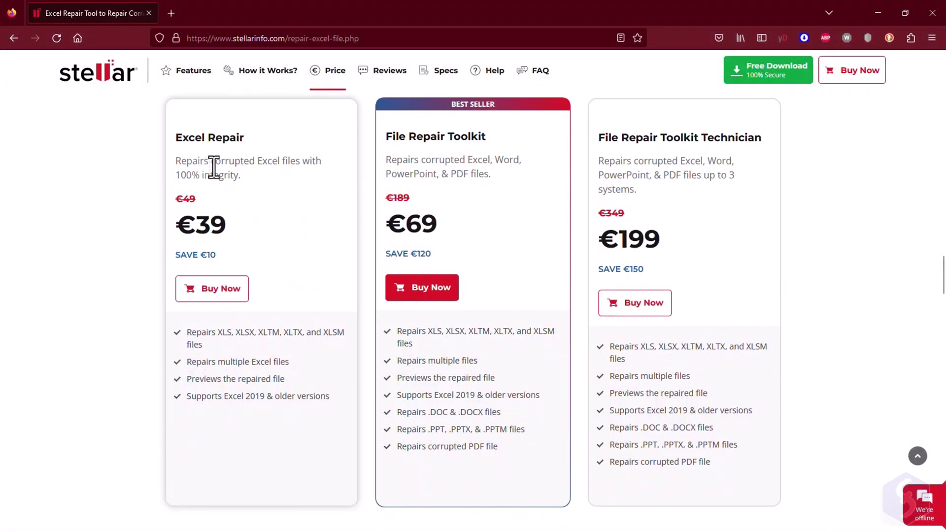
left_click_drag(194, 332, 326, 403)
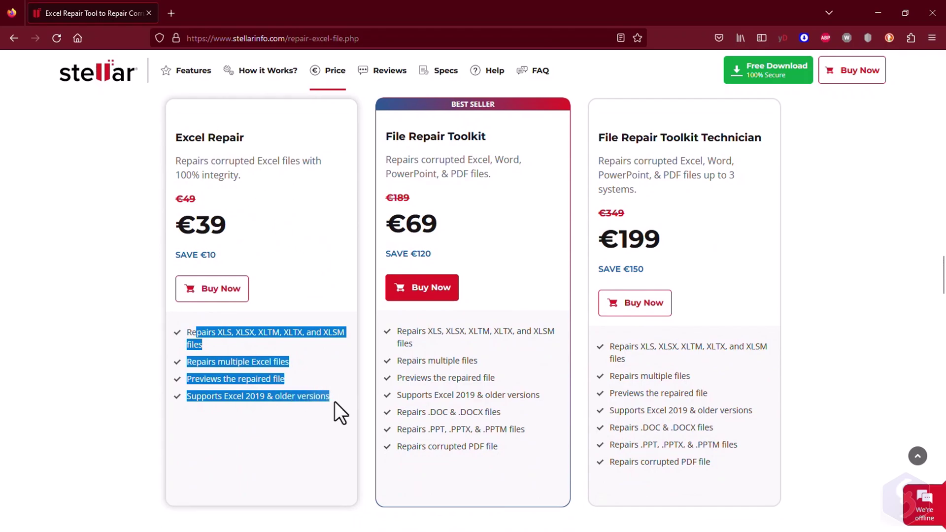
left_click(319, 398)
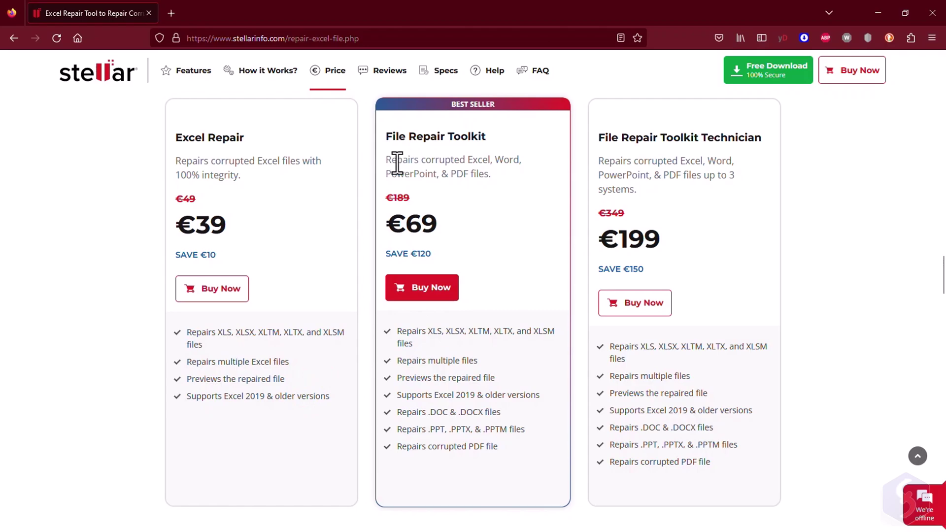
left_click_drag(391, 161, 501, 192)
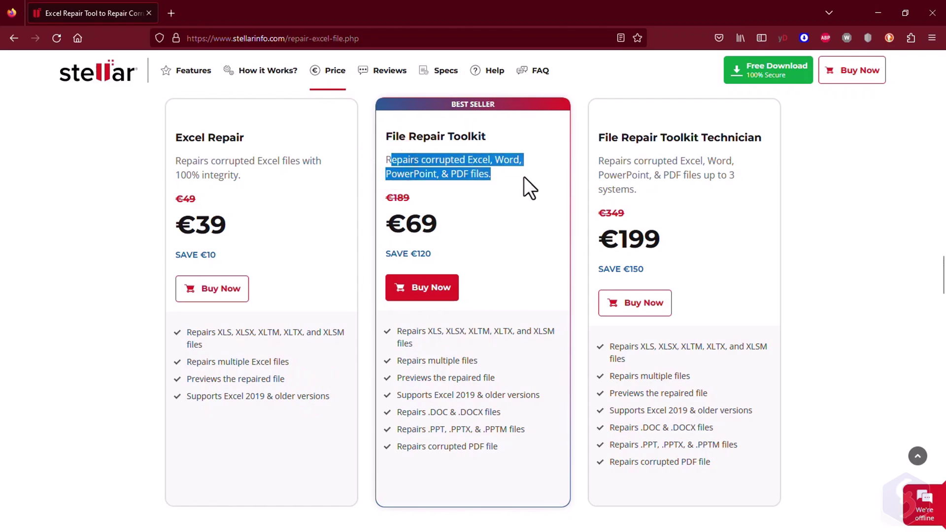
left_click(500, 334)
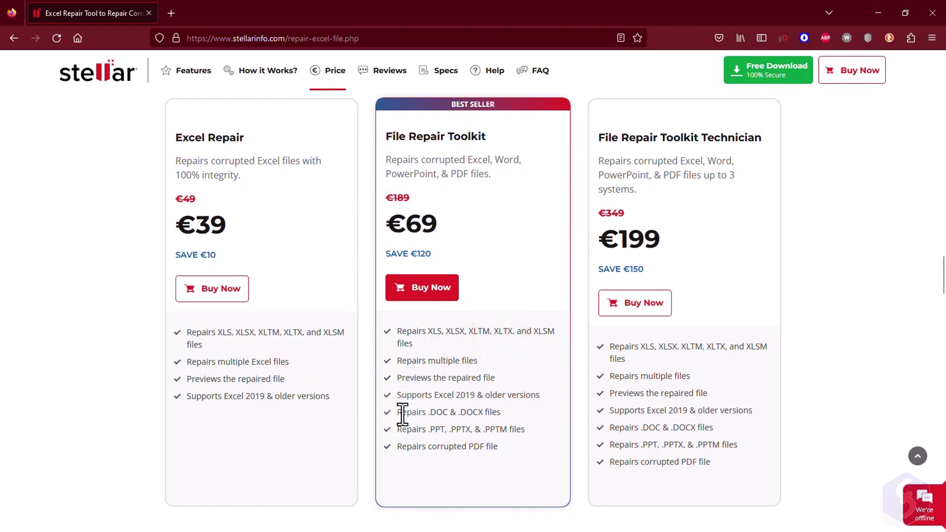
left_click_drag(400, 412, 503, 412)
left_click_drag(403, 430, 527, 429)
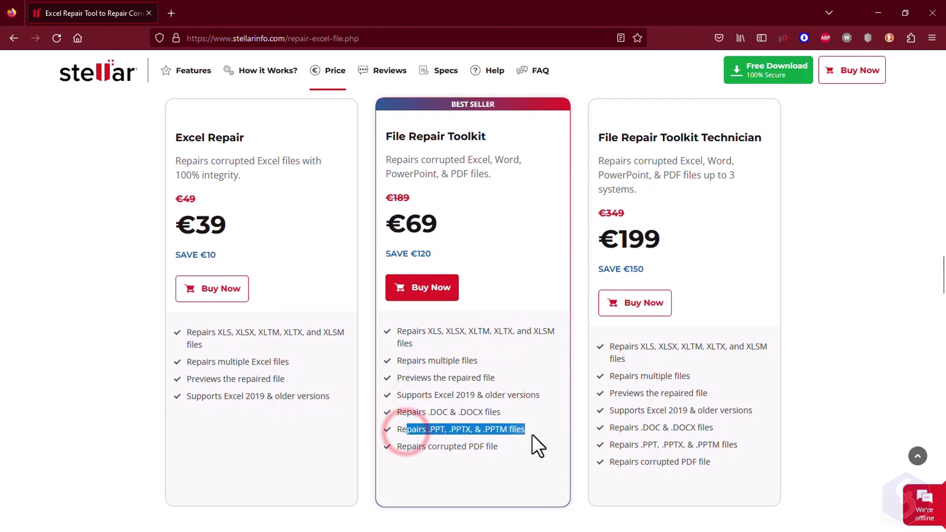
left_click(532, 435)
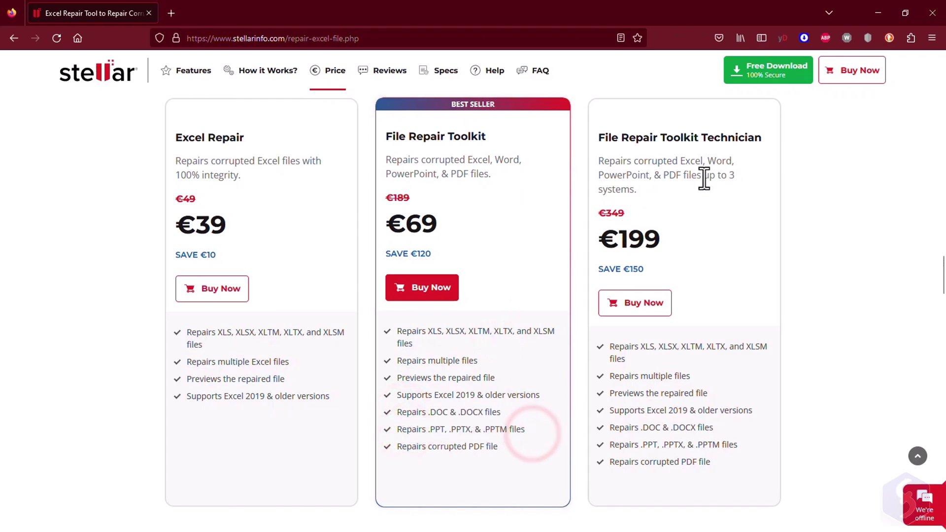
left_click_drag(696, 137, 762, 137)
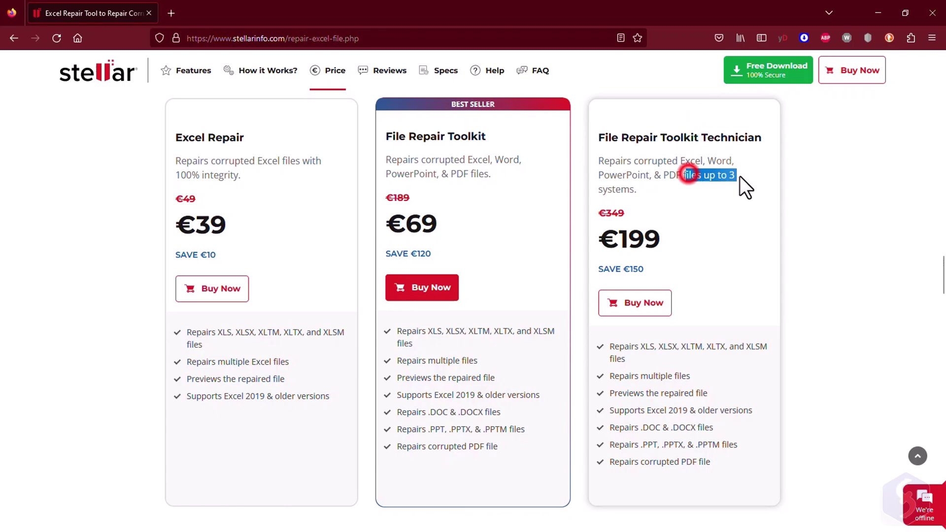
left_click_drag(684, 175, 741, 198)
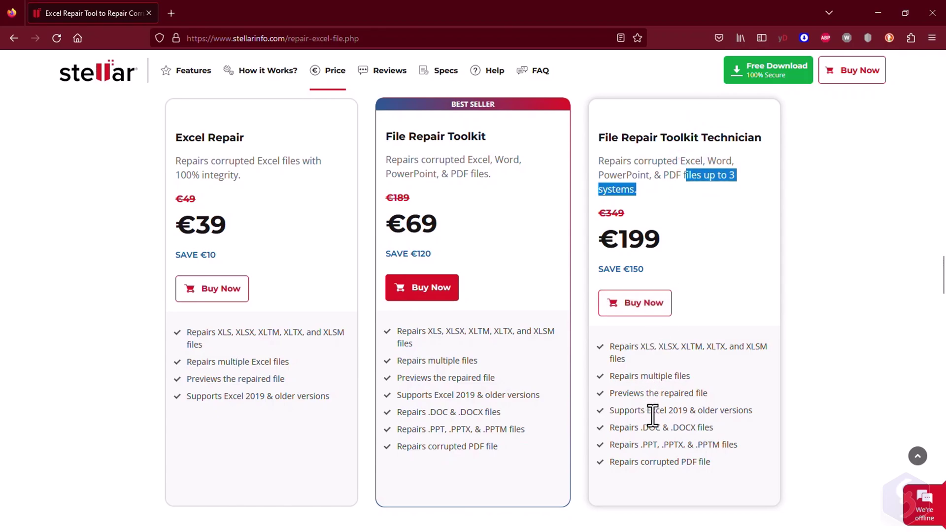
Clear the Technician highlight and drag the pane splitter right to show full file paths.
left_click(701, 383)
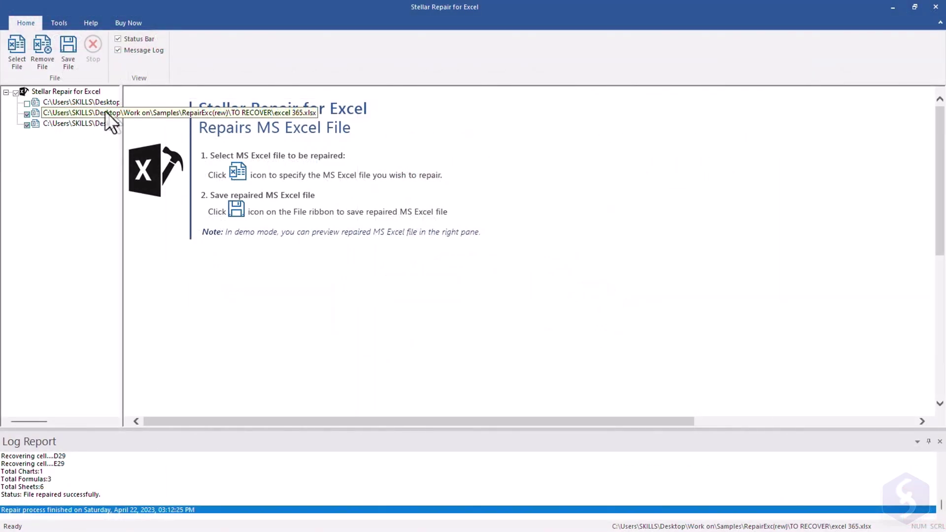
left_click_drag(124, 124, 413, 134)
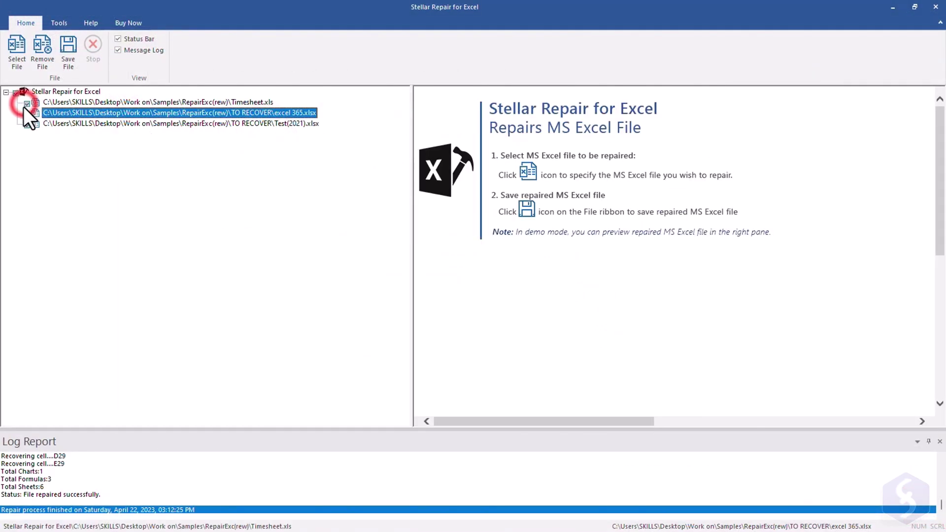